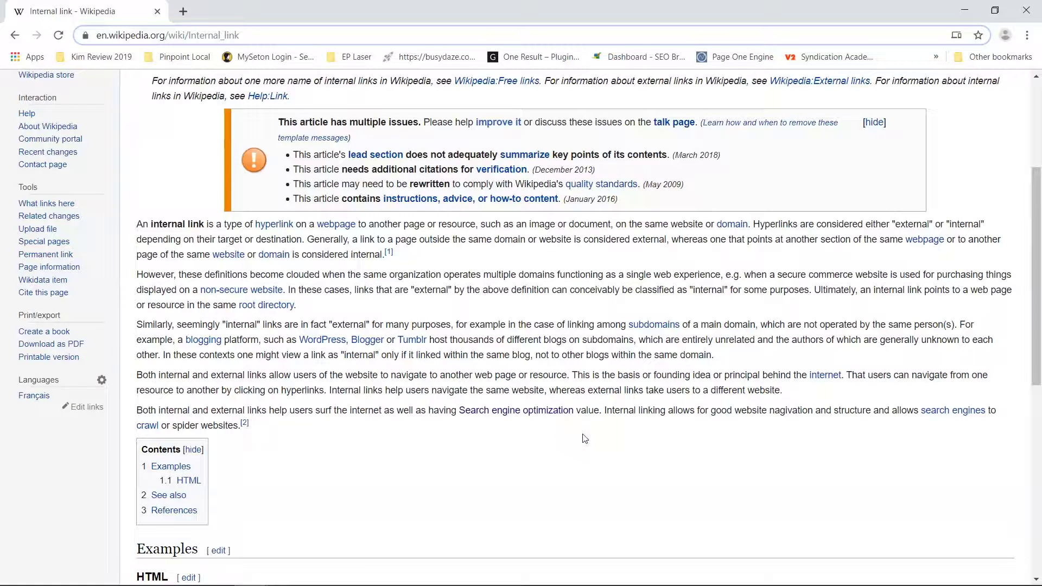
# Preview the "hyperlink" and "webpage" links in the article, open the Hyperlink page in a separate tab, and close that tab
pyautogui.moveTo(282, 230)
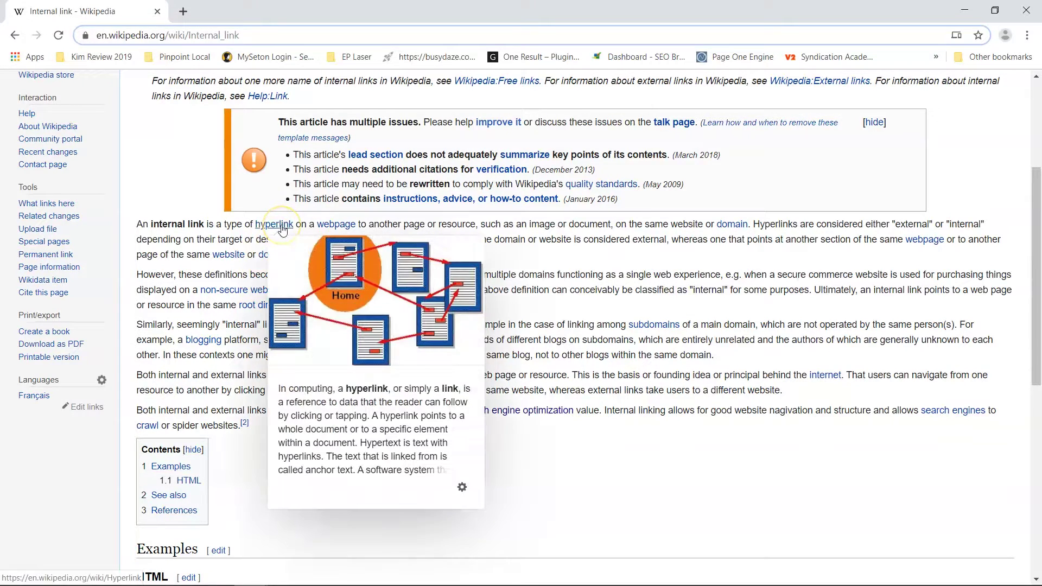
pyautogui.moveTo(339, 228)
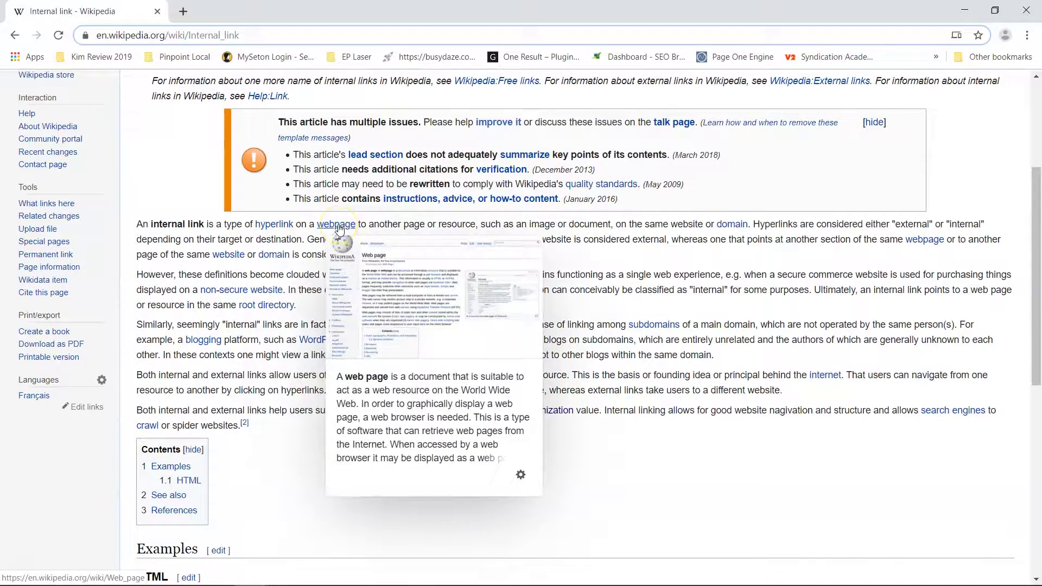
pyautogui.rightClick(280, 223)
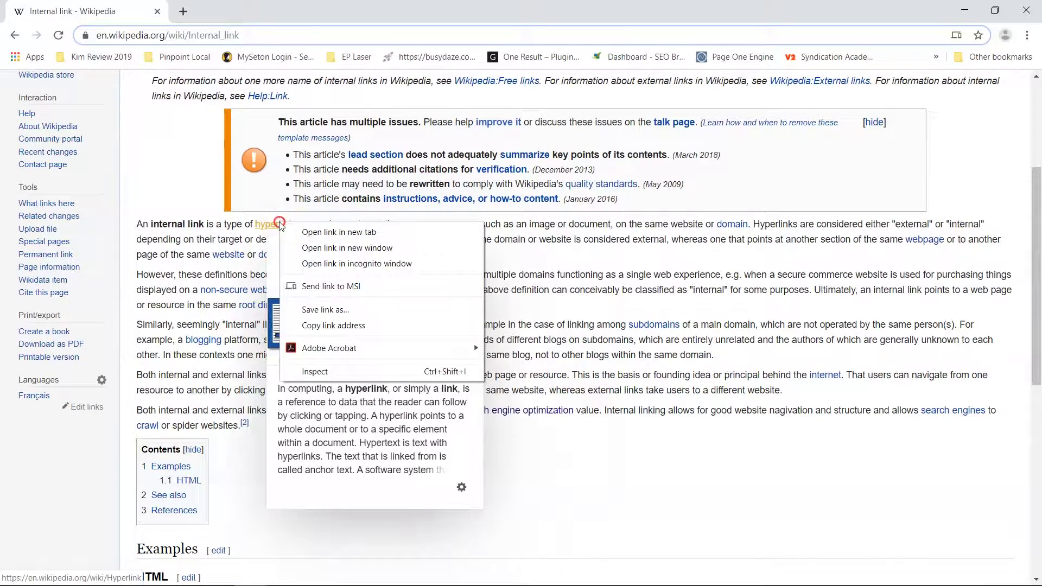
pyautogui.click(307, 232)
pyautogui.click(227, 12)
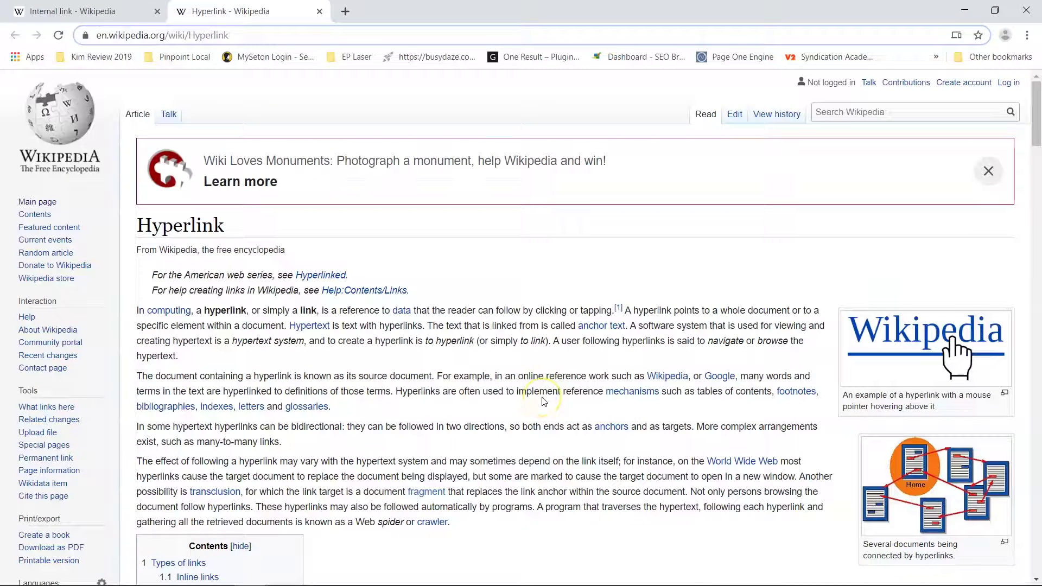
pyautogui.click(319, 11)
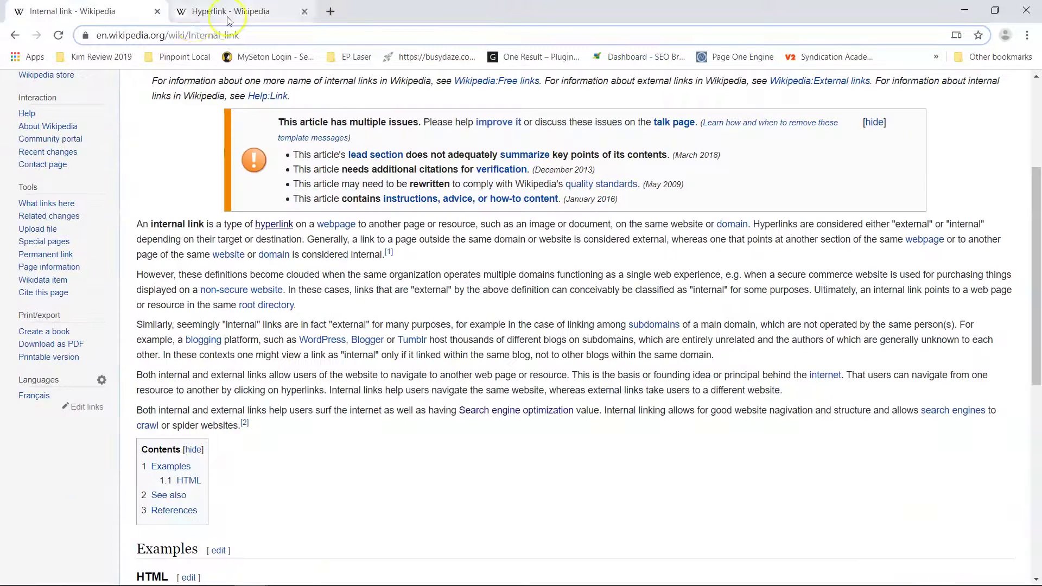
# Load eplaser.com in a new tab and close the Wikipedia article's tab
pyautogui.click(183, 12)
pyautogui.write('e')
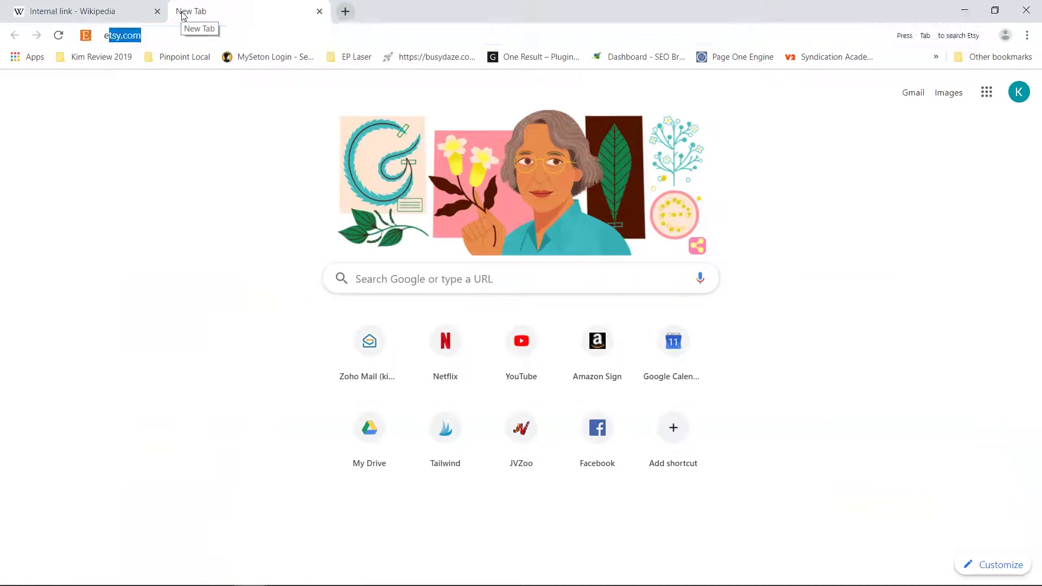
pyautogui.write('plaser.com/')
pyautogui.press('Return')
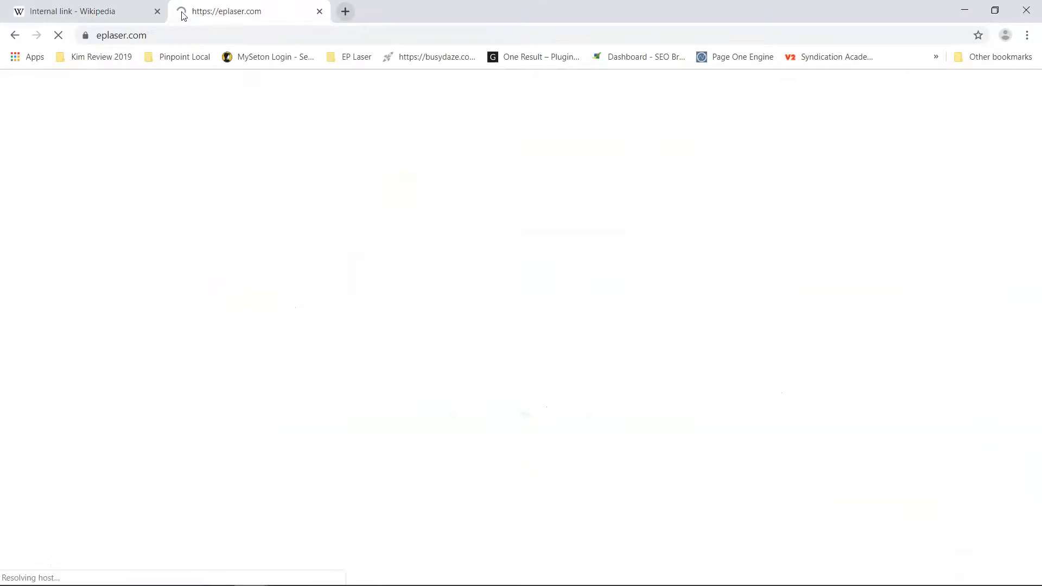
pyautogui.click(157, 10)
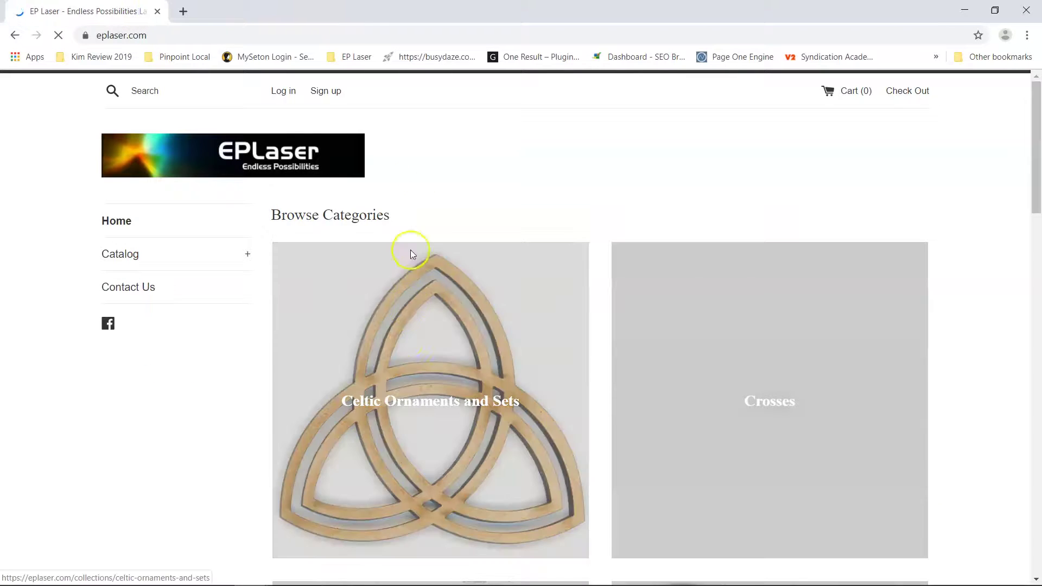
# Open the Celtic Ornaments product page from the Celtic Ornaments and Sets category
pyautogui.click(468, 399)
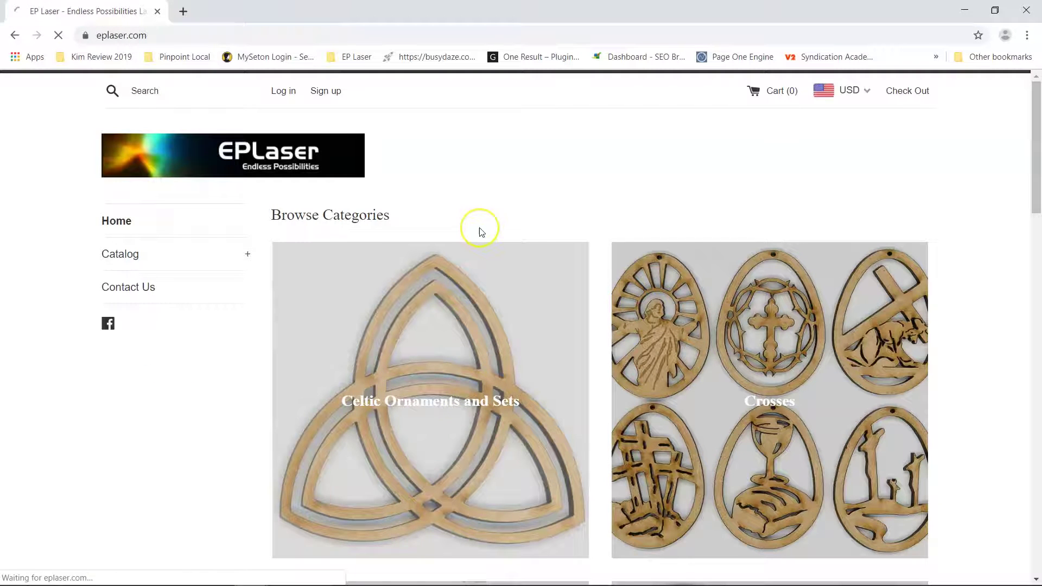
pyautogui.scroll(-3, 567, 255)
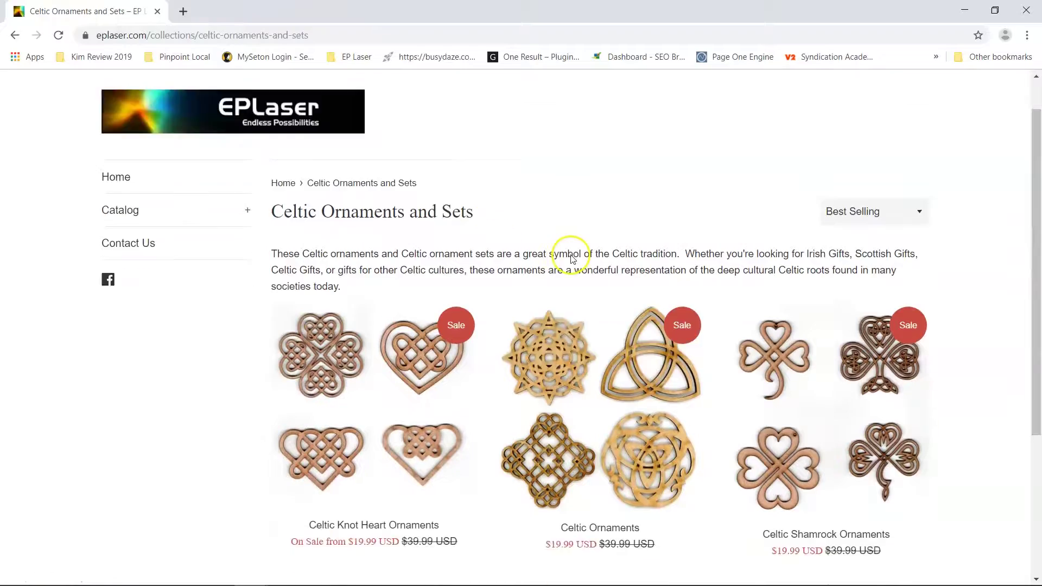
pyautogui.click(584, 318)
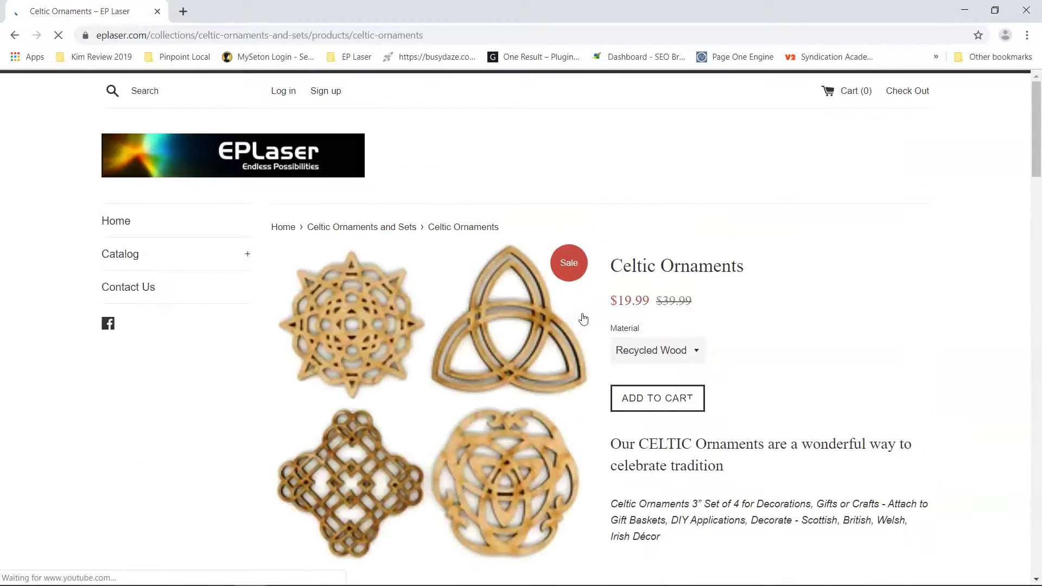
# Follow the Celtic Knot Heart Ornaments text link near the end of the Celtic Ornaments product description
pyautogui.scroll(-3, 718, 311)
pyautogui.scroll(-15, 719, 311)
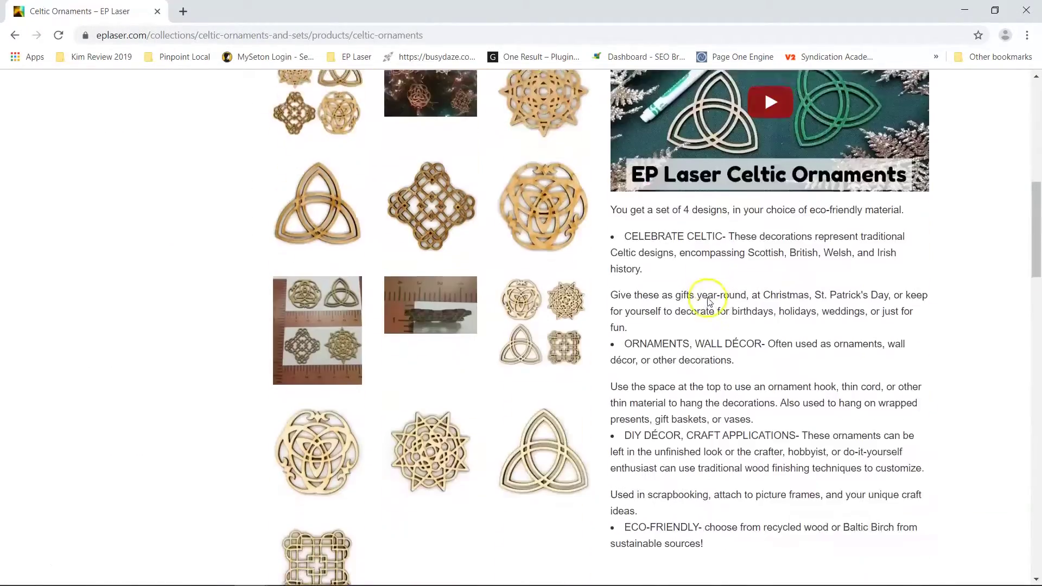
pyautogui.scroll(-12, 709, 305)
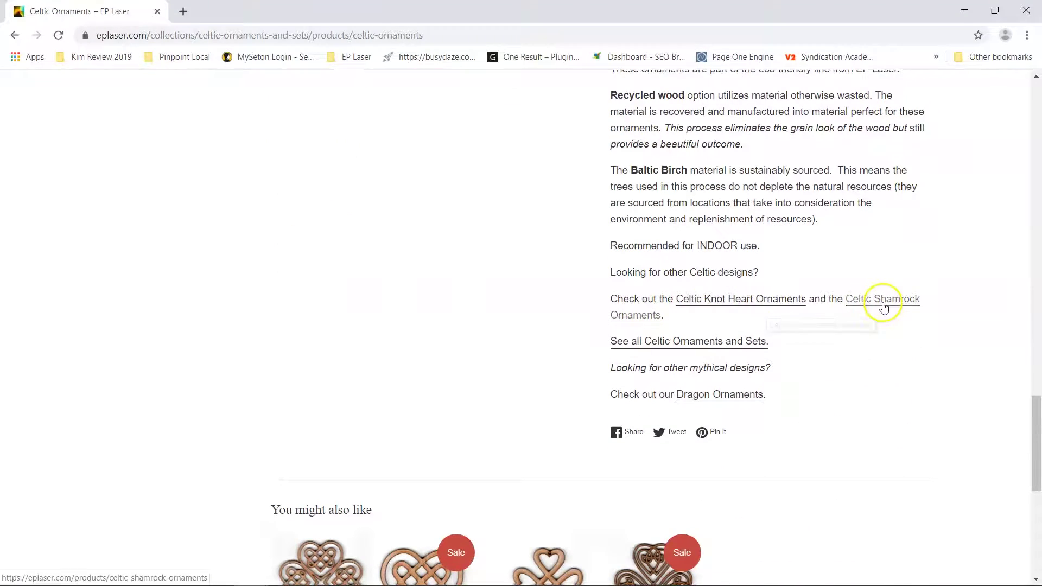
pyautogui.click(711, 305)
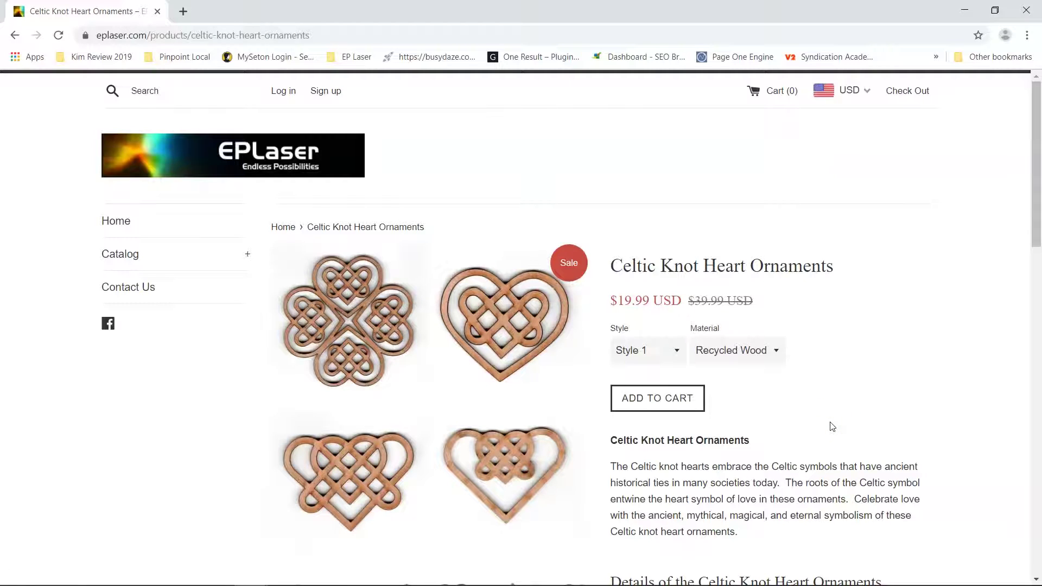
# Switch to the Elementor editor window and open the Octosuite text block under "Create More Engagement On Facebook" for editing
pyautogui.click(964, 10)
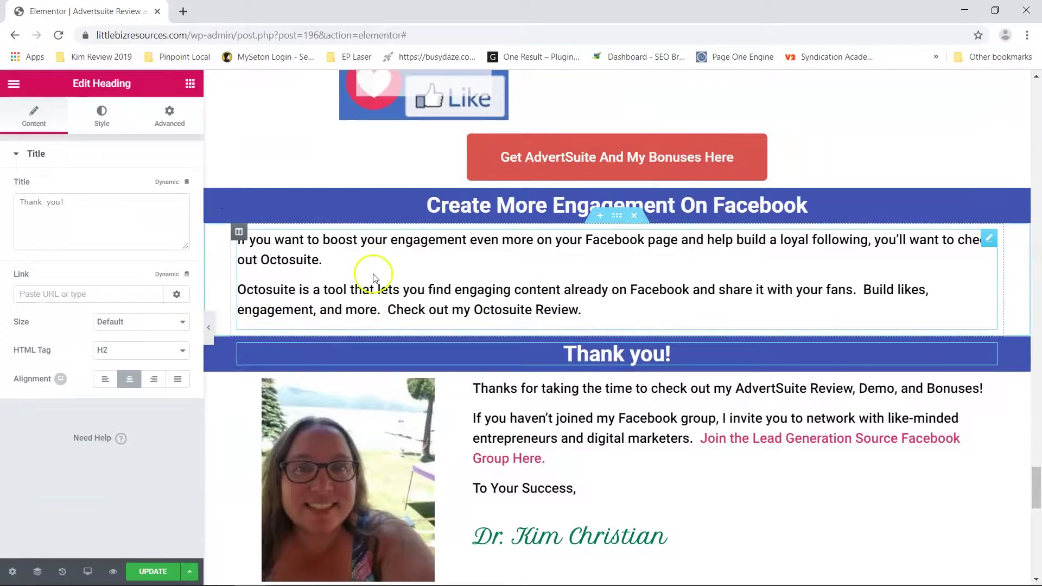
pyautogui.click(564, 303)
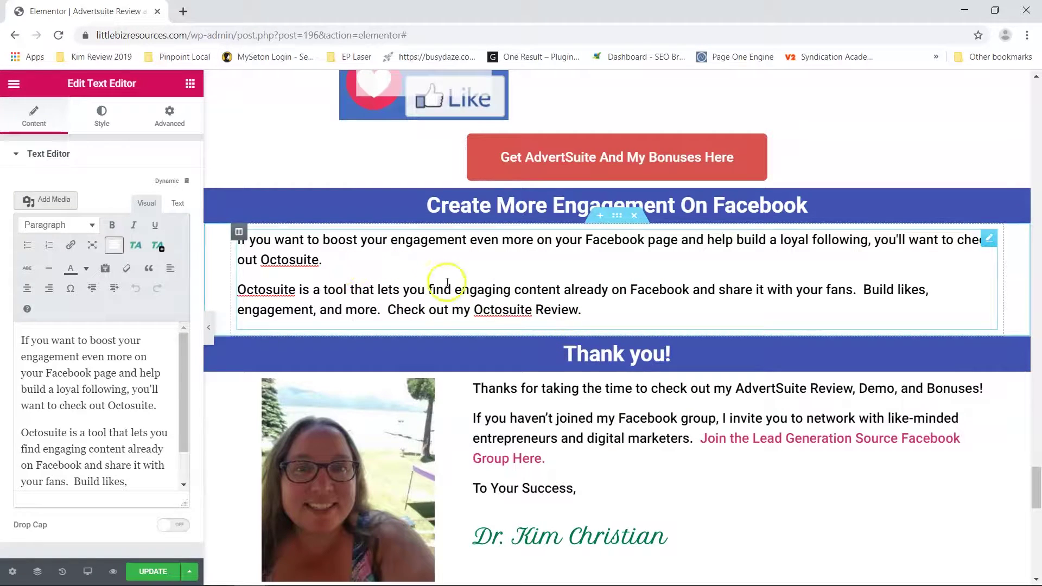
pyautogui.rightClick(294, 262)
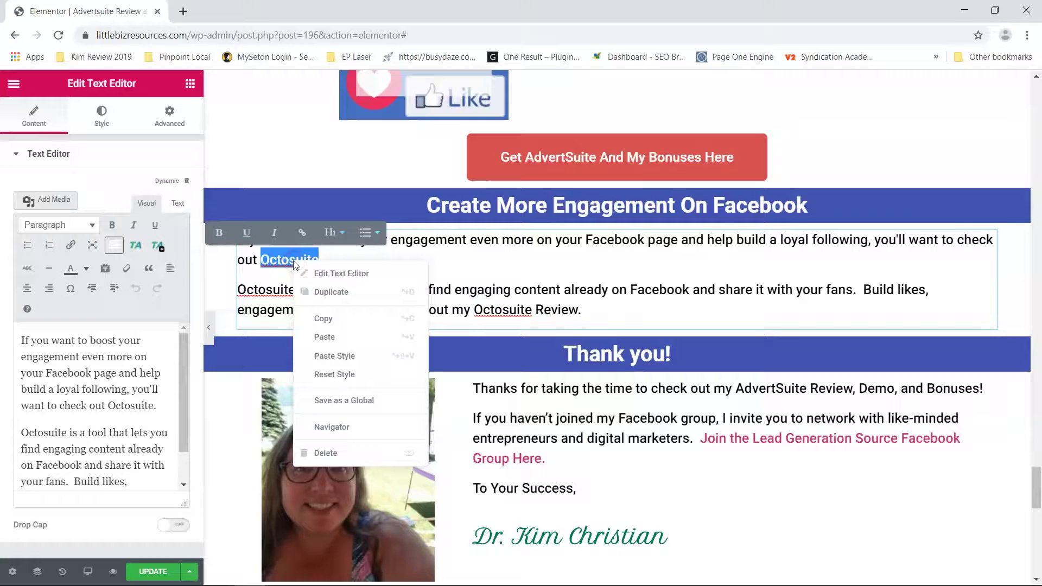
pyautogui.click(476, 243)
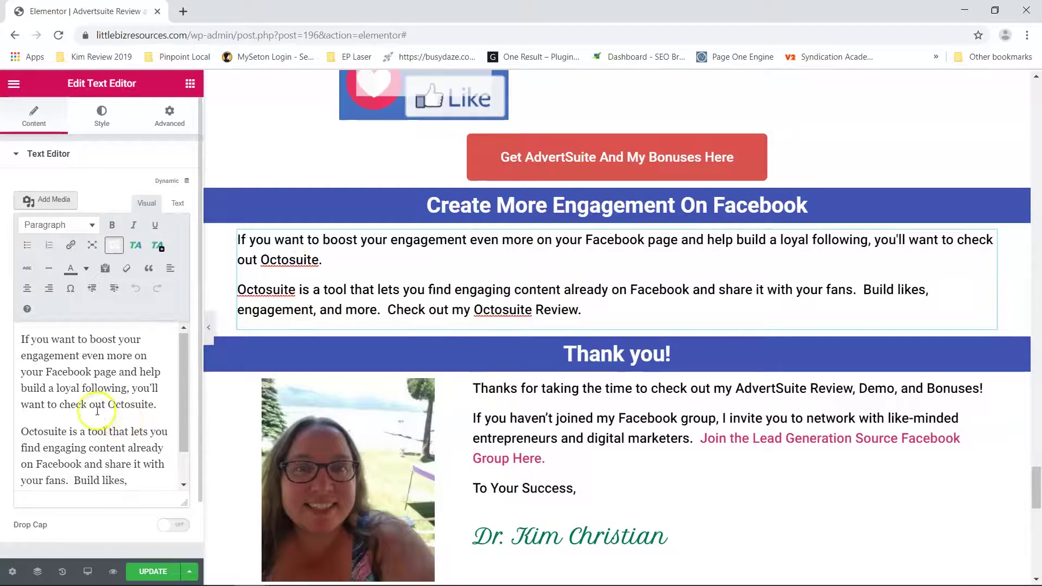
# Link the words "Octosuite Review" at the end of the text block to the site's Octosuite Review post, found by searching "octosuite"
pyautogui.scroll(-2, 98, 410)
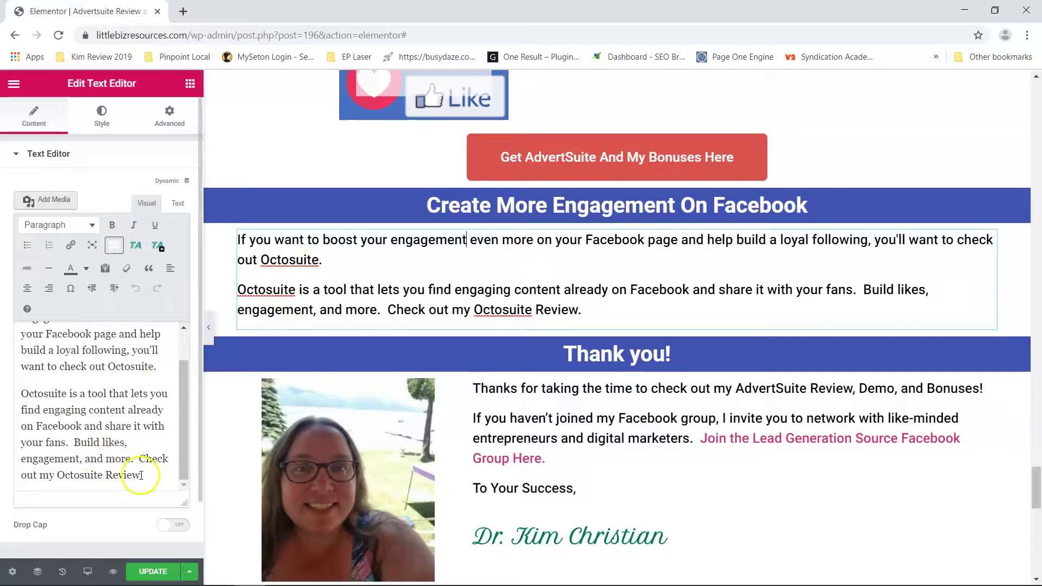
pyautogui.moveTo(142, 476); pyautogui.dragTo(65, 475)
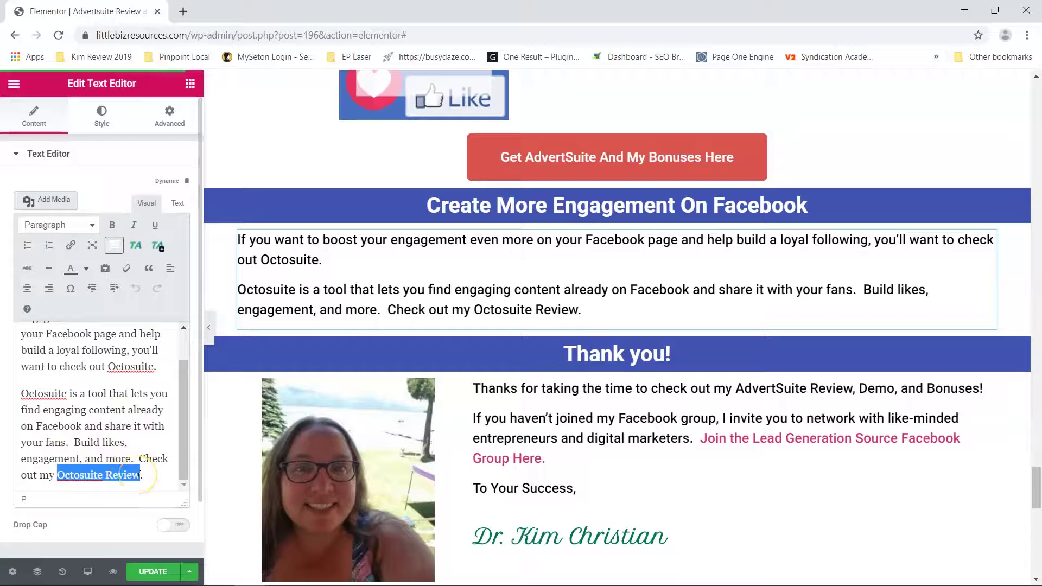
pyautogui.click(71, 246)
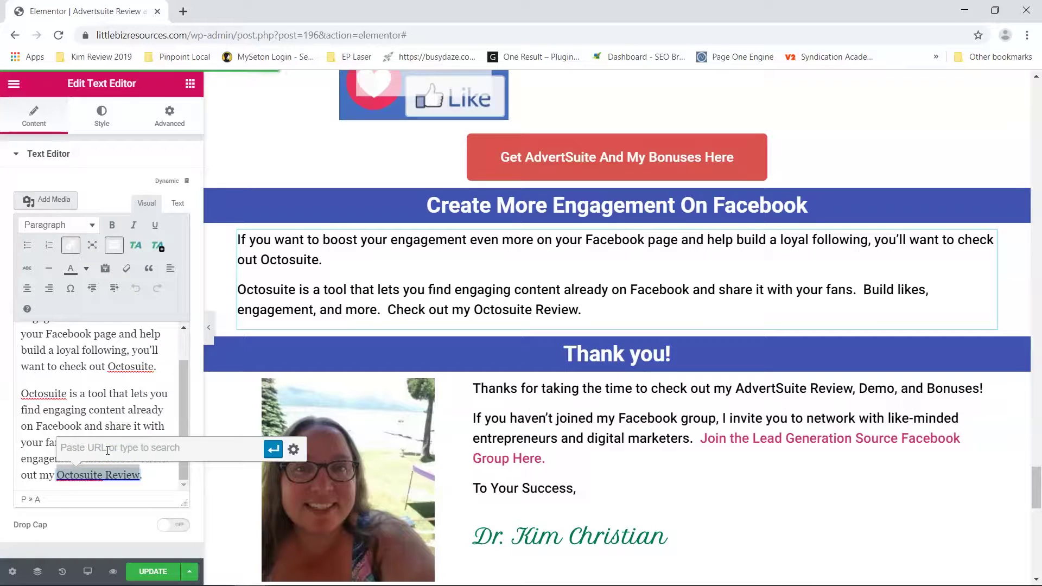
pyautogui.write('octos')
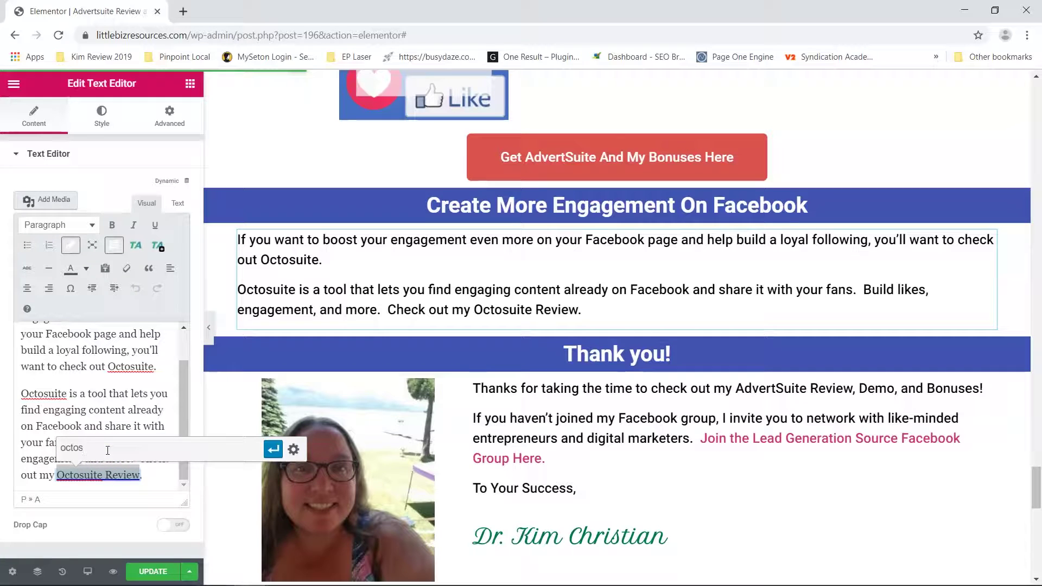
pyautogui.write('uite')
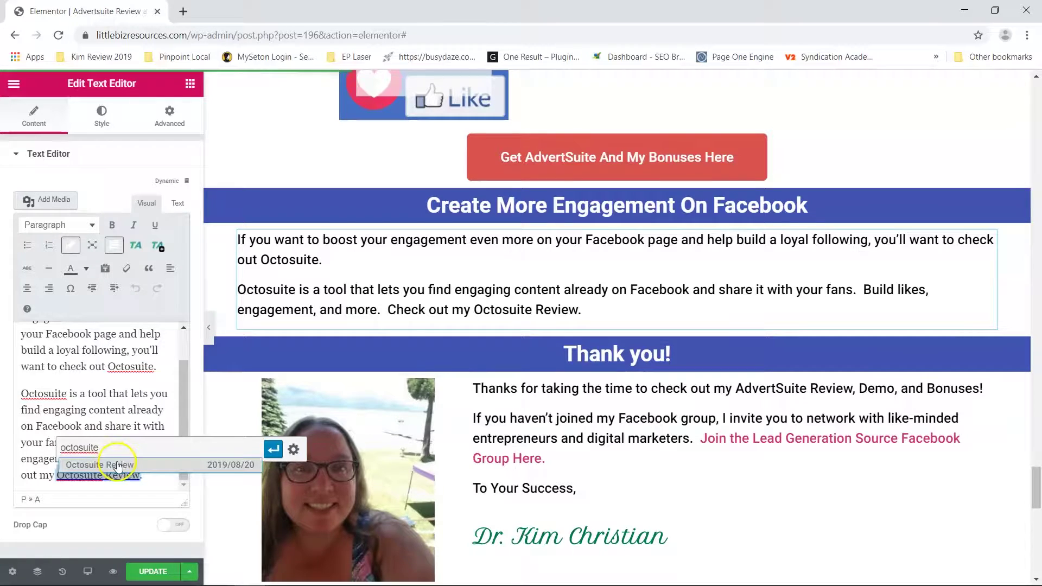
pyautogui.click(111, 464)
pyautogui.click(274, 450)
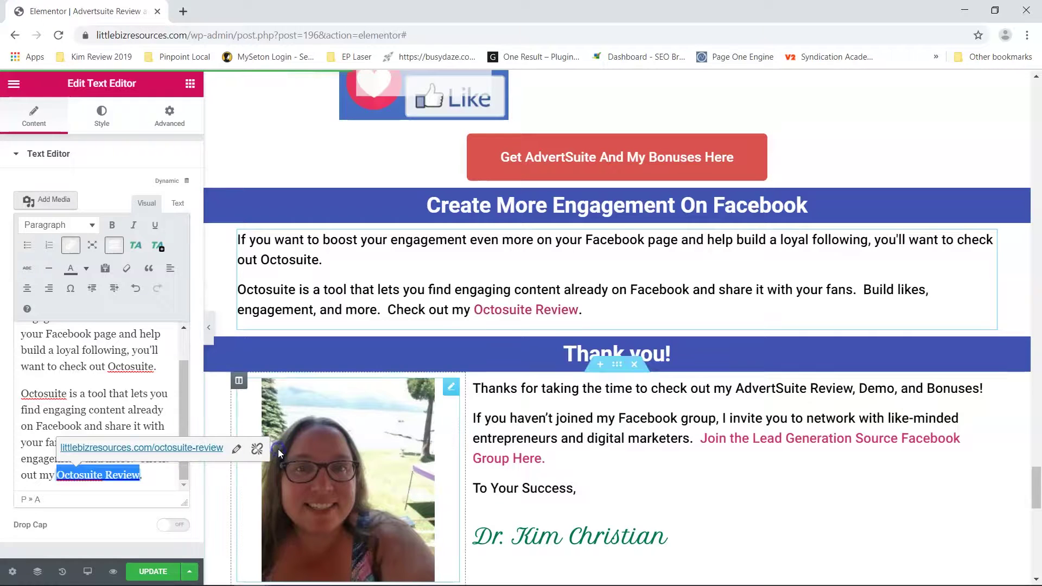
pyautogui.click(146, 409)
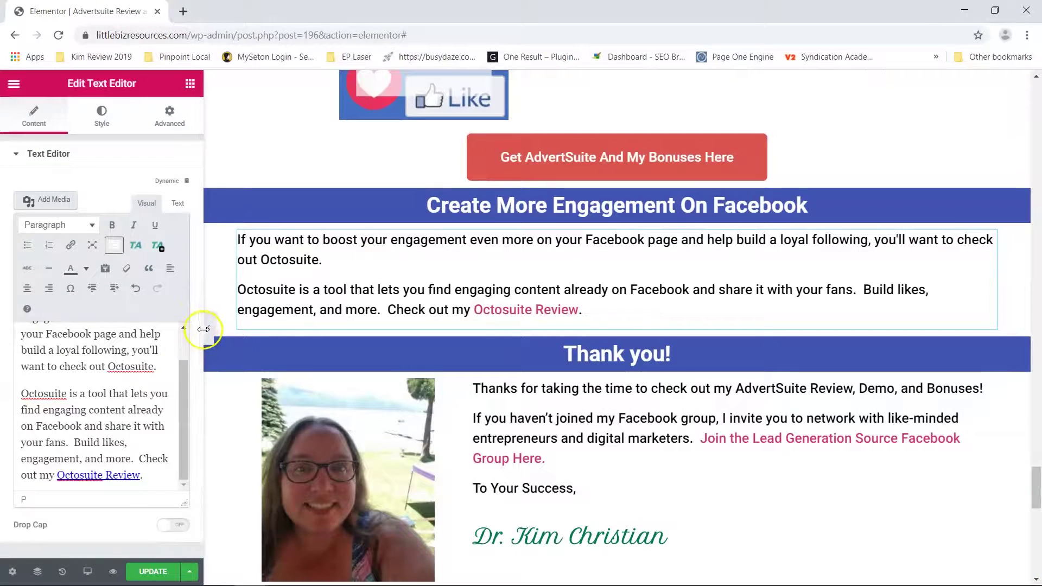
# Collapse the Elementor editing panel and review the Facebook bonus and Octosuite sections at full page width
pyautogui.click(208, 327)
pyautogui.scroll(7, 545, 382)
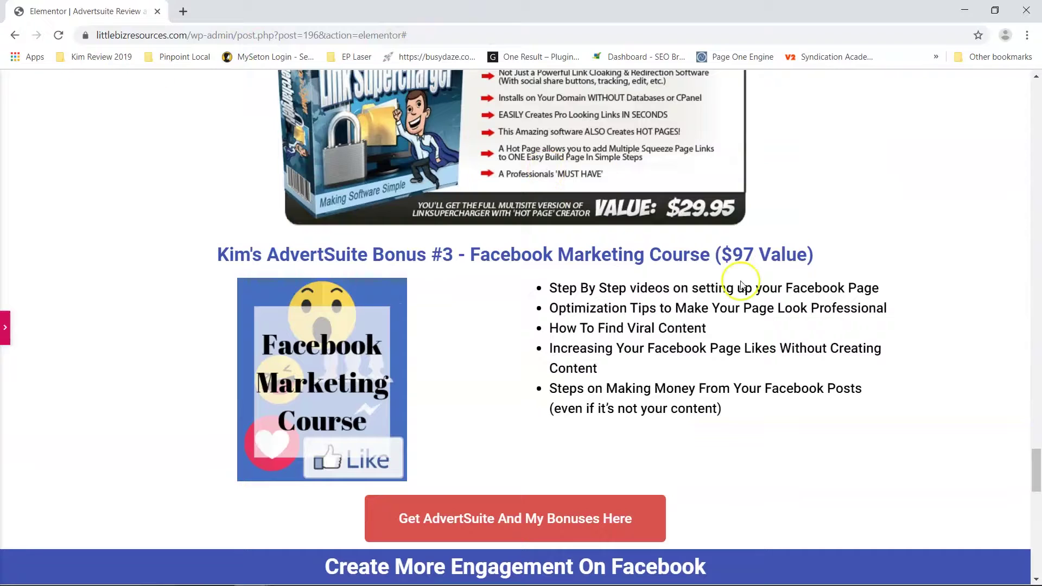
pyautogui.scroll(-4, 682, 380)
pyautogui.scroll(-1, 685, 268)
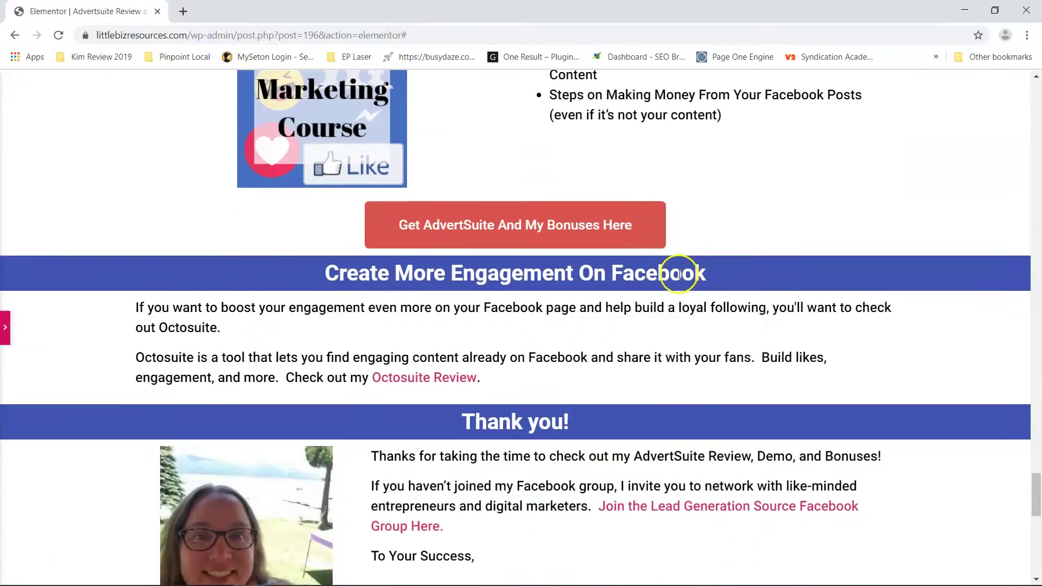
pyautogui.click(621, 314)
pyautogui.click(565, 356)
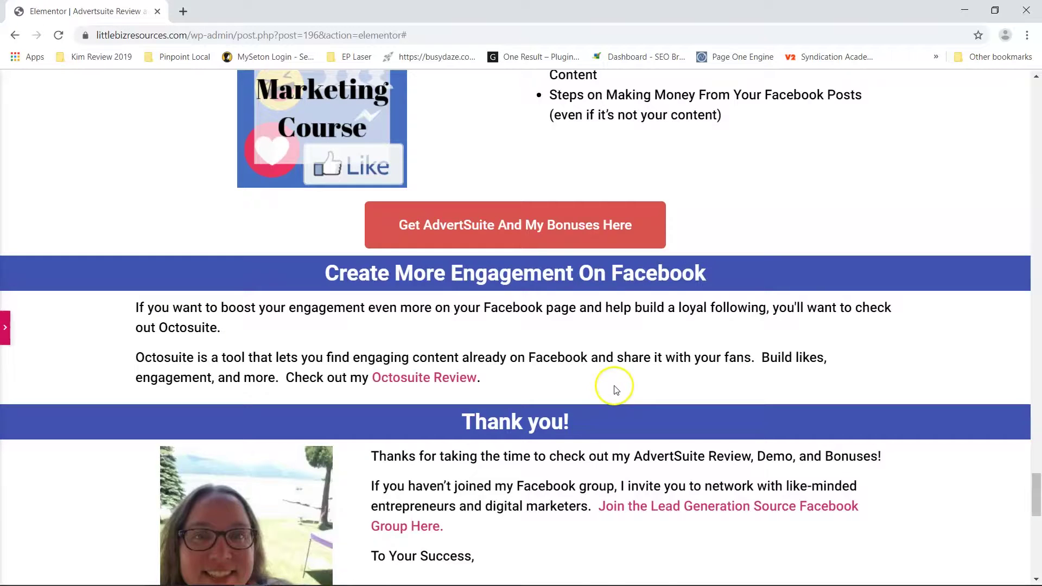
pyautogui.scroll(2, 609, 390)
# Load eplaser.com in a new tab and open the Celtic Ornaments product from the Celtic Ornaments and Sets category
pyautogui.click(183, 11)
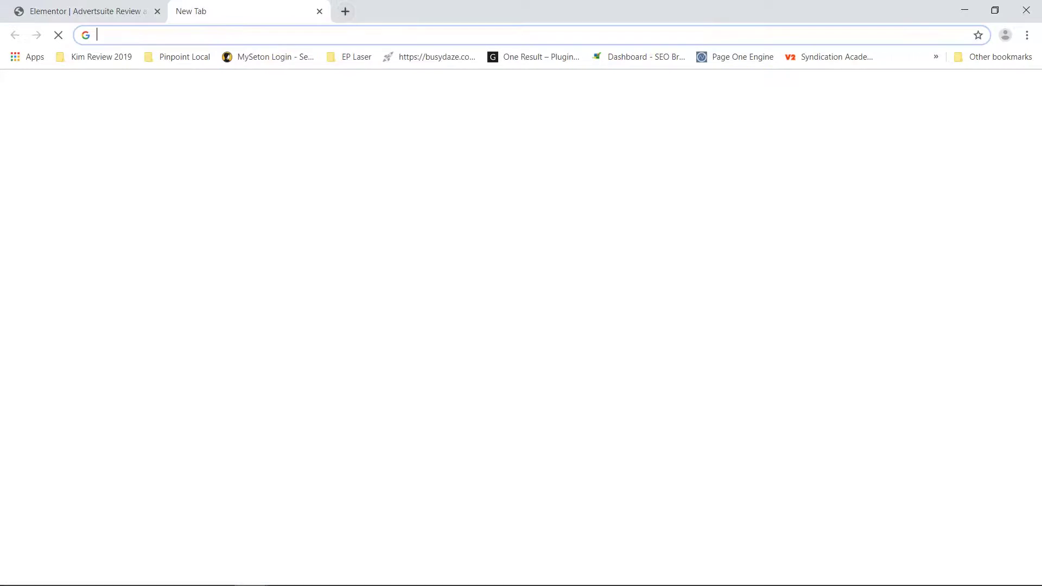
pyautogui.write('eplaser')
pyautogui.press('Return')
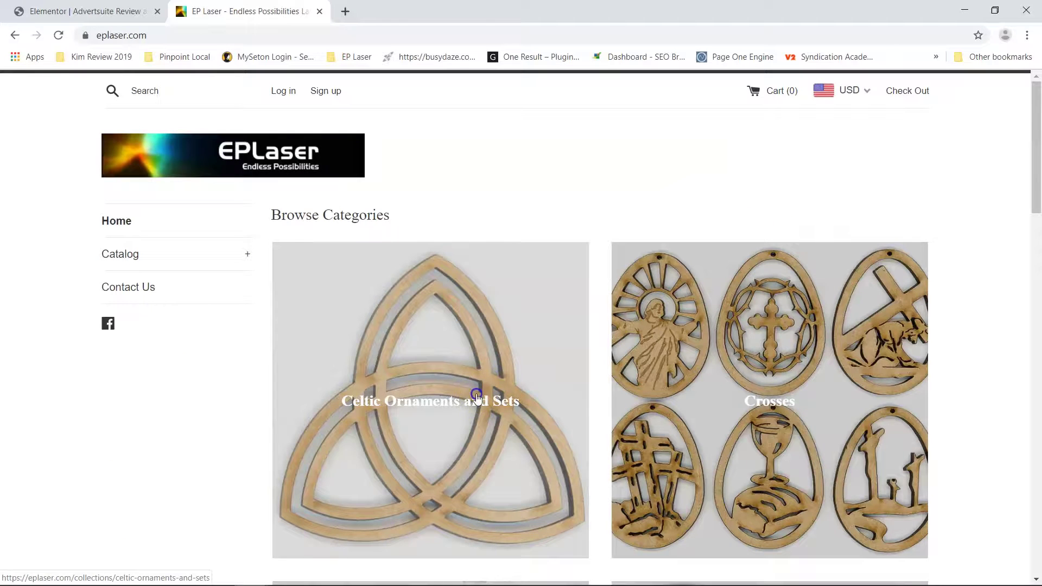
pyautogui.click(476, 395)
pyautogui.click(565, 406)
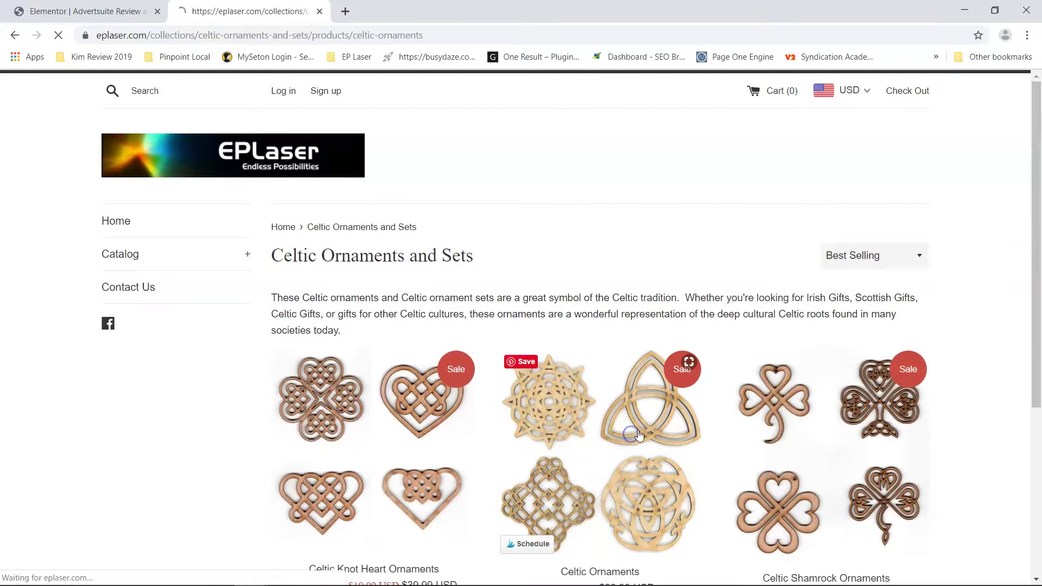
# Open the Celtic Knot Heart Ornaments product from the "You might also like" suggestions at the end of the Celtic Ornaments page
pyautogui.scroll(-3, 794, 360)
pyautogui.scroll(-15, 796, 360)
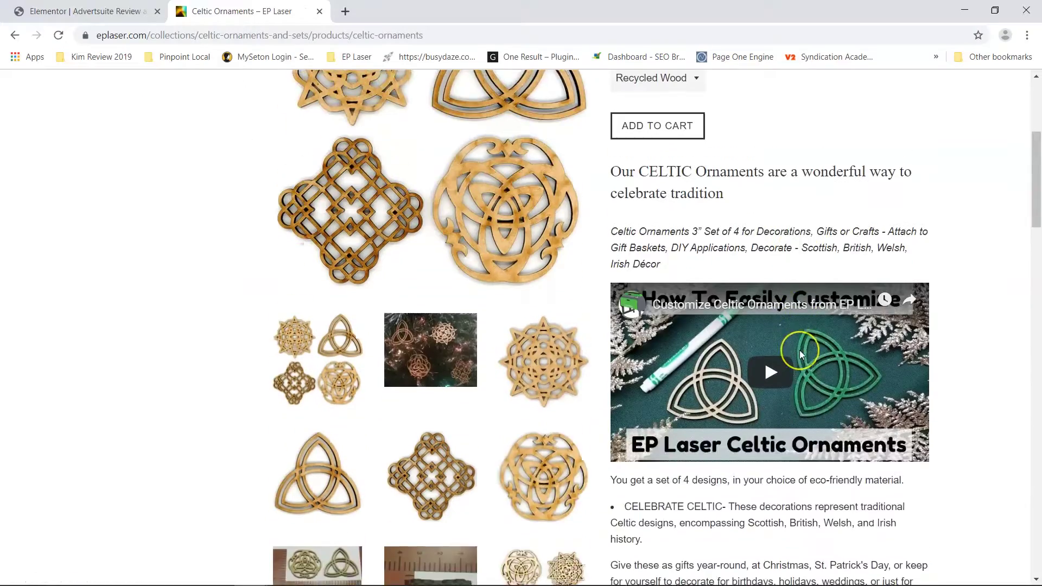
pyautogui.scroll(-18, 800, 360)
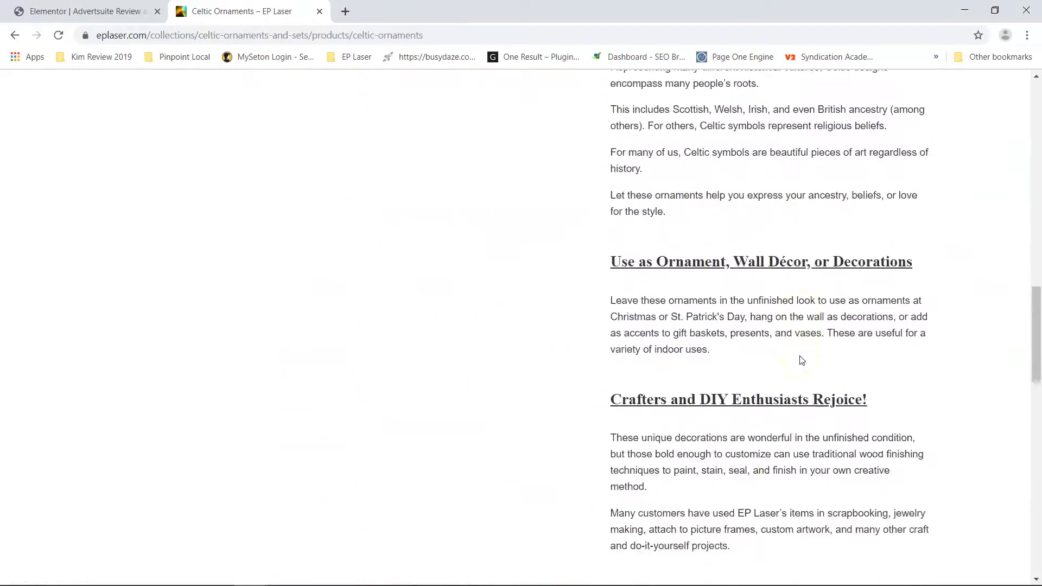
pyautogui.scroll(-5, 801, 363)
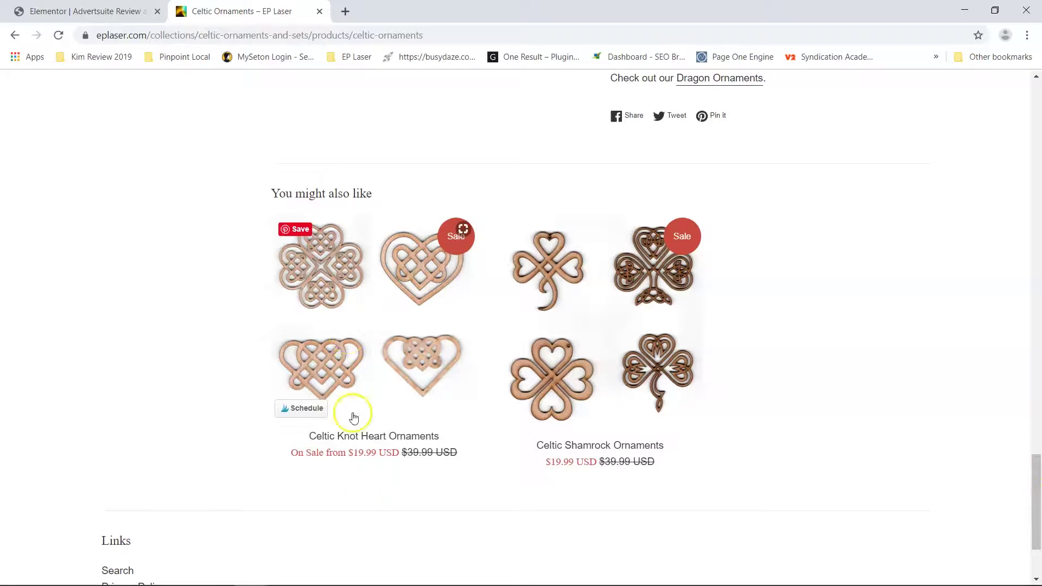
pyautogui.click(343, 321)
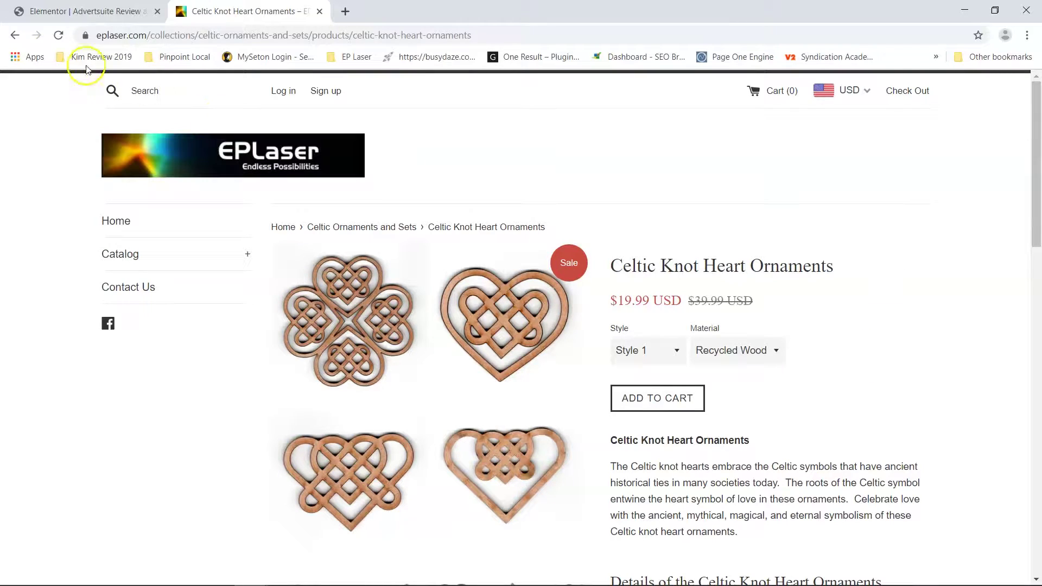
# Return to the Celtic Ornaments product page and go back up through its description to the product title
pyautogui.click(14, 35)
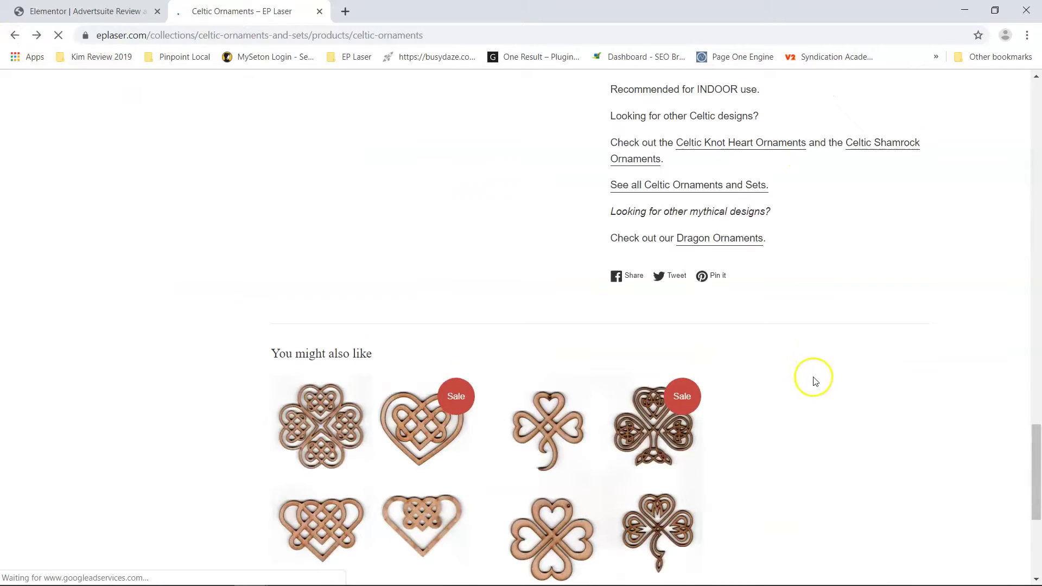
pyautogui.scroll(17, 812, 381)
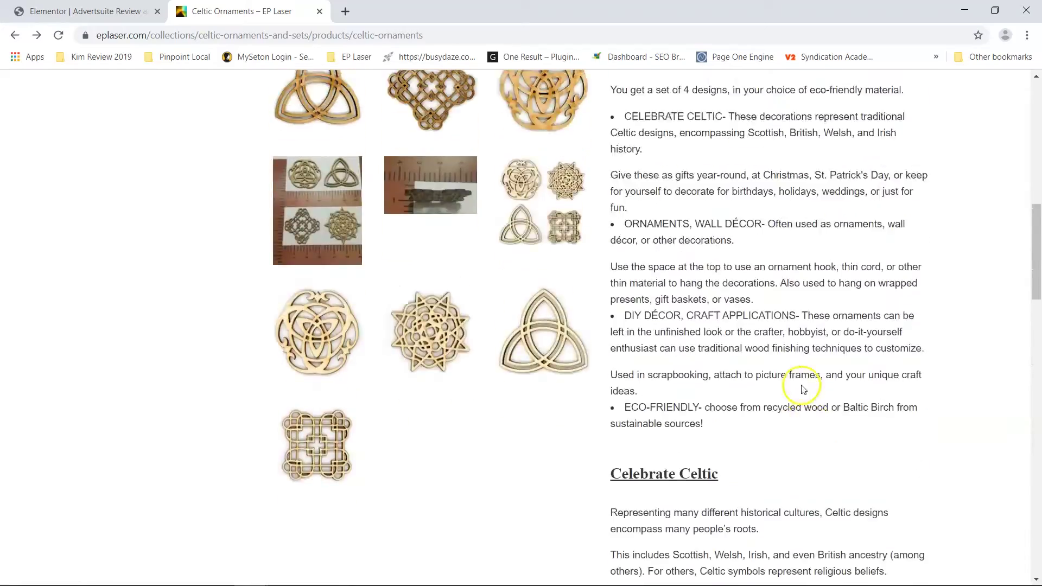
pyautogui.scroll(10, 759, 335)
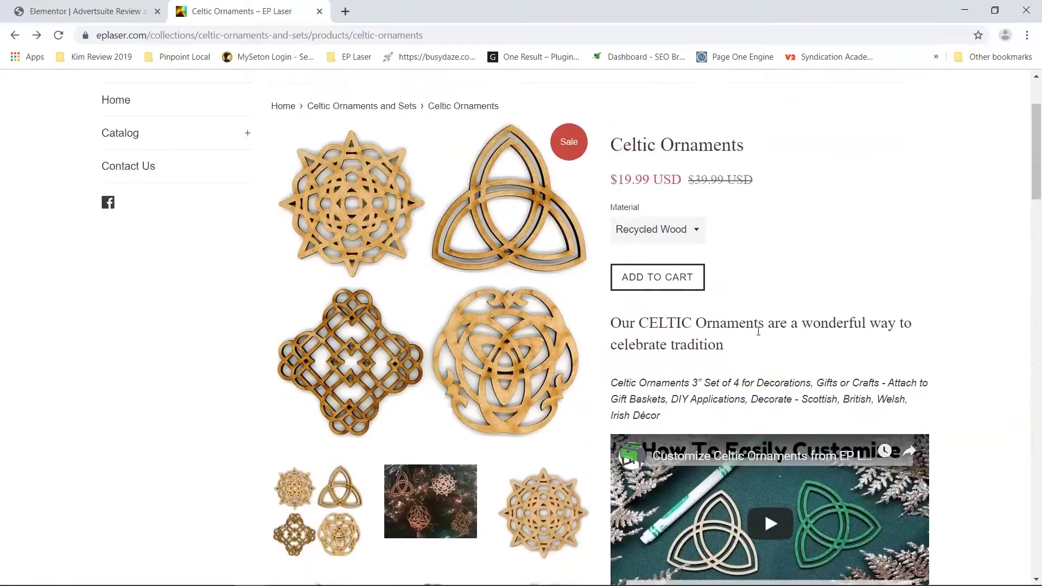
pyautogui.scroll(2, 759, 335)
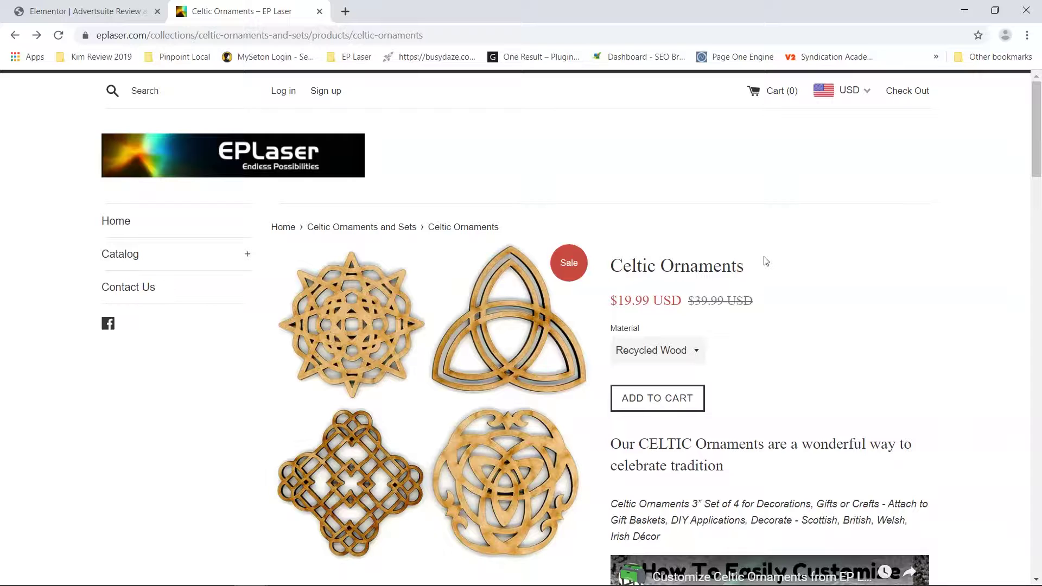
# Switch back to the Elementor post, open its Octosuite Review link in a new tab and view the beginning of the linked page
pyautogui.click(91, 12)
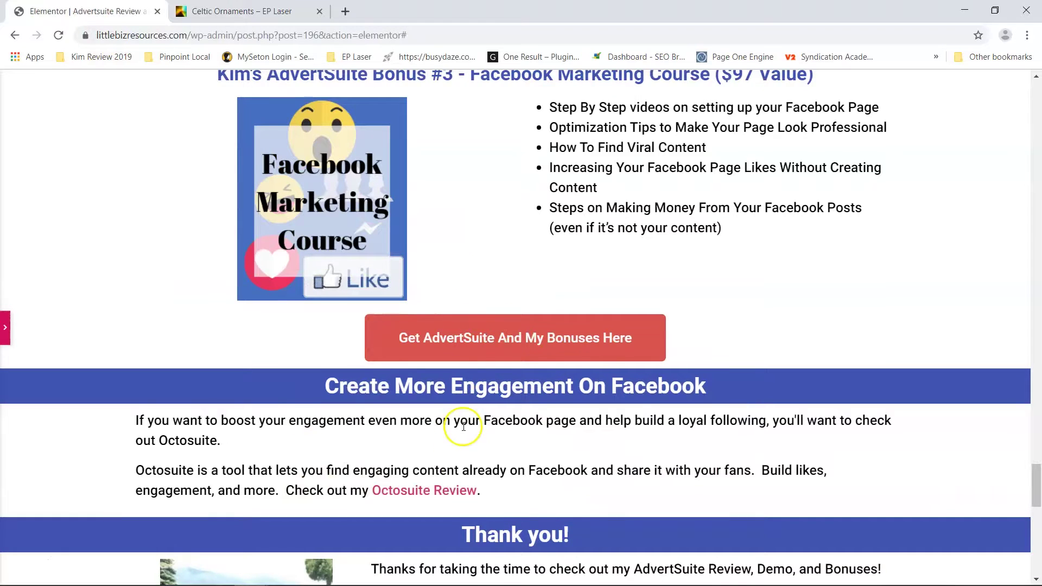
pyautogui.scroll(-2, 460, 425)
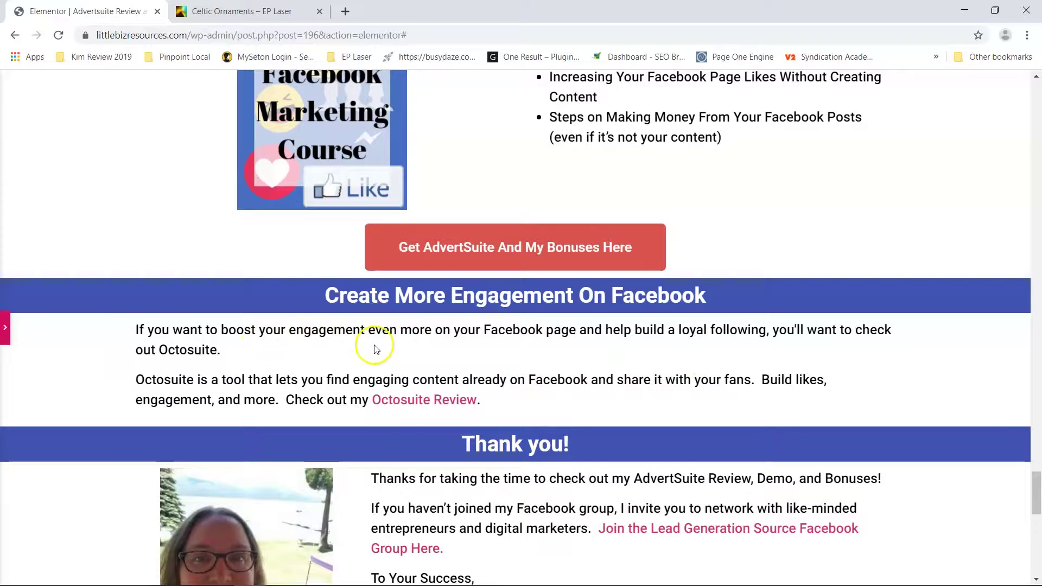
pyautogui.rightClick(400, 397)
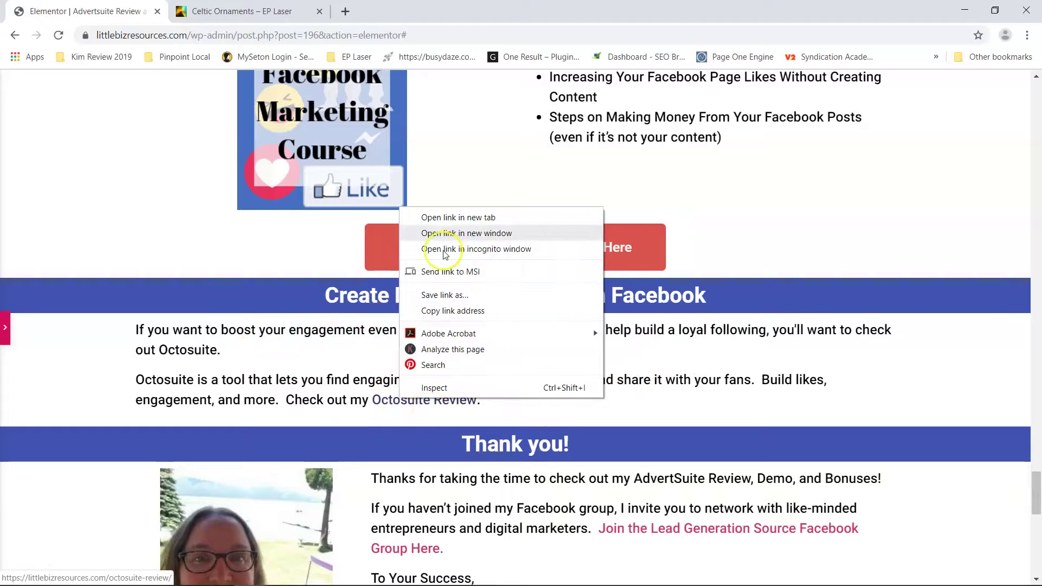
pyautogui.click(449, 217)
pyautogui.hotkey('ctrl', 'Tab')
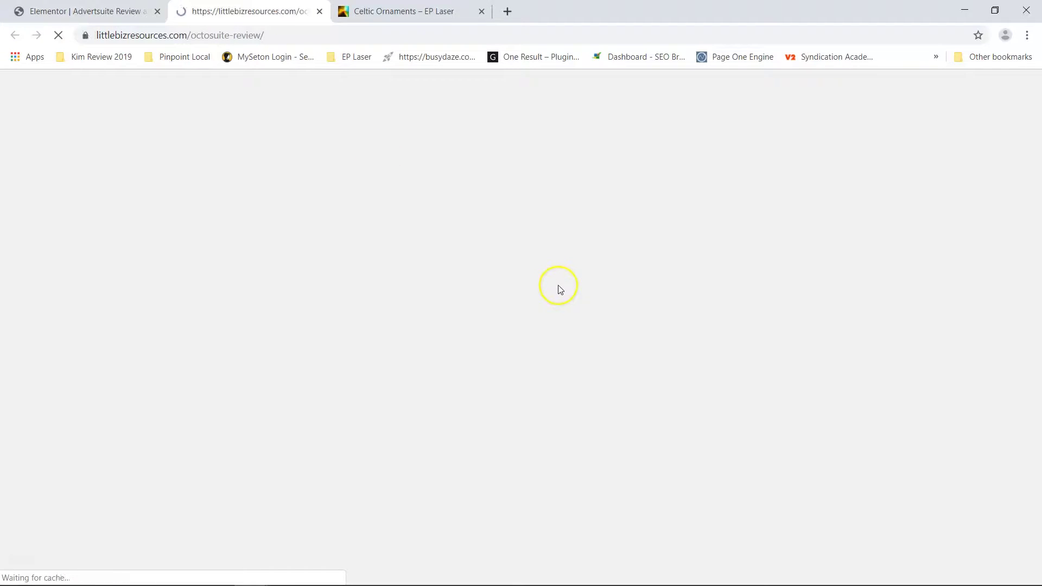
pyautogui.scroll(-1, 709, 418)
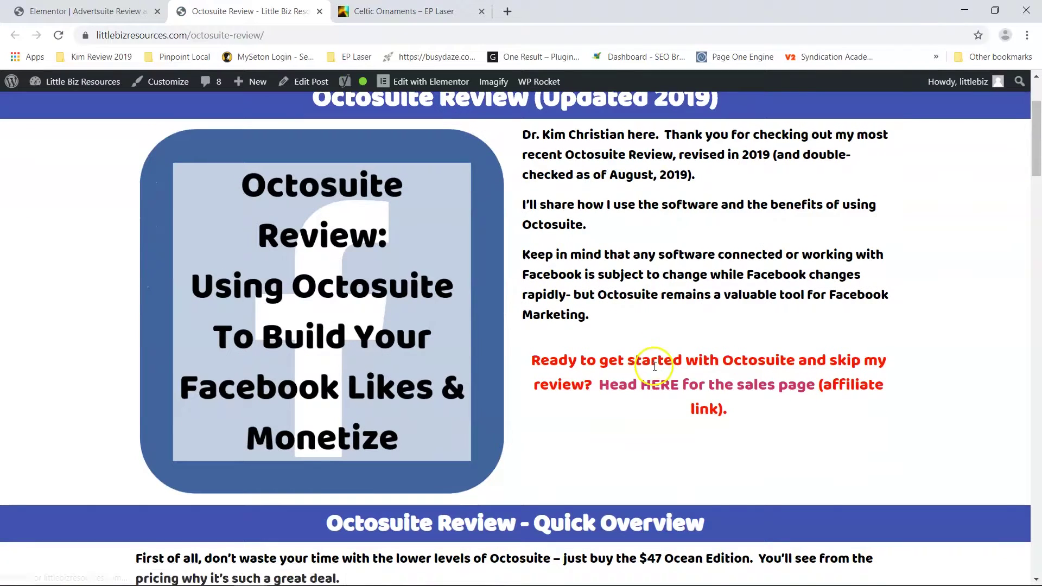
pyautogui.scroll(2, 705, 268)
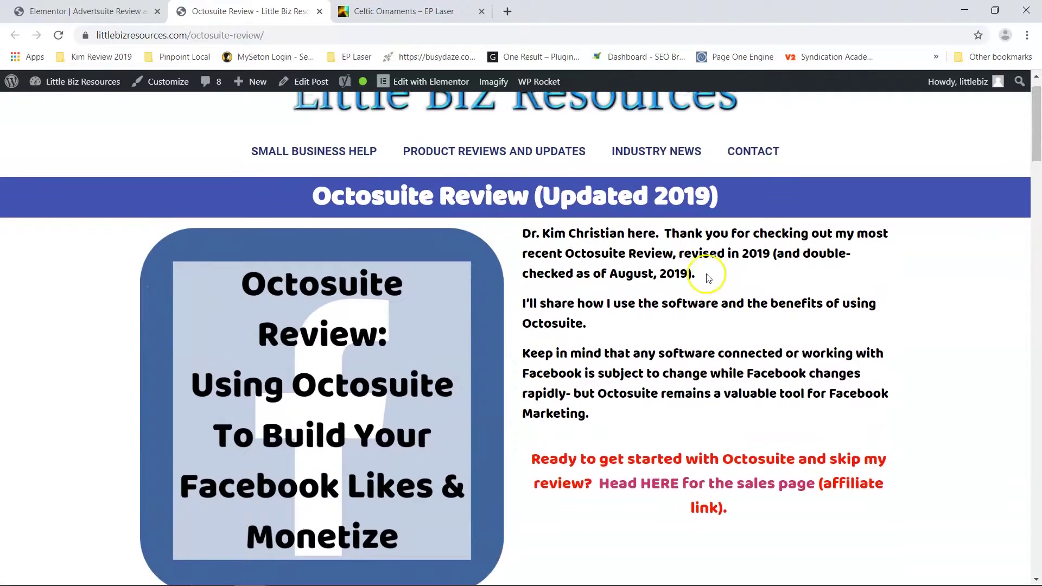
pyautogui.scroll(1, 706, 277)
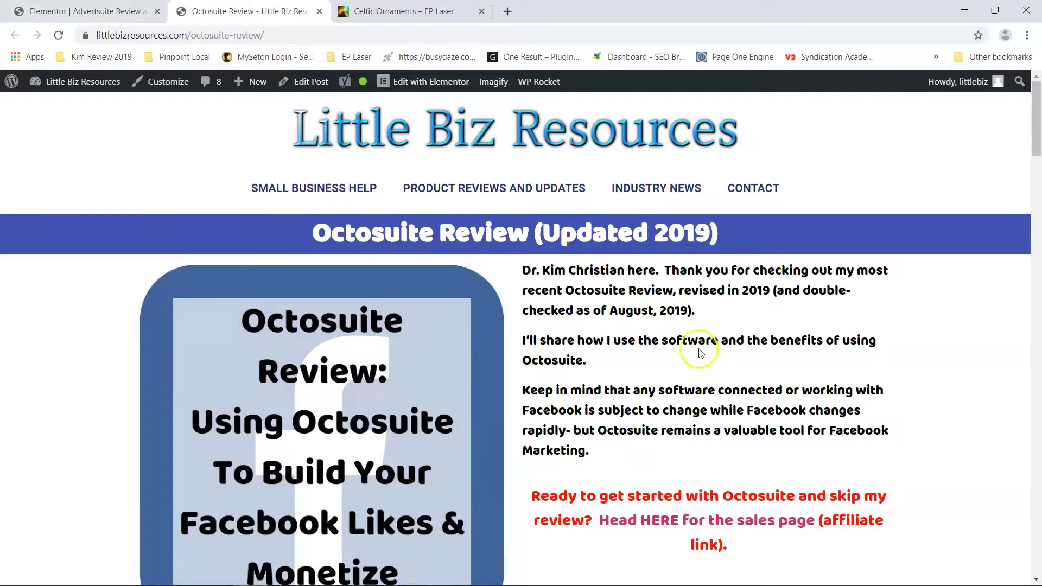